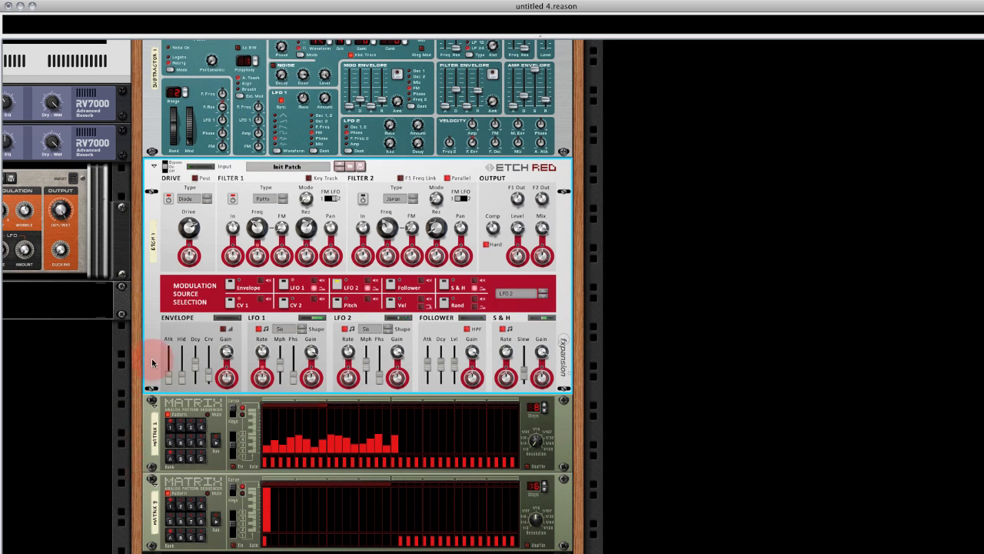
Delete the existing Etch Red filter and both Matrix sequencers below the SubTractor.
{"action": "key", "text": "Delete"}
{"action": "left_click", "coordinate": [632, 218]}
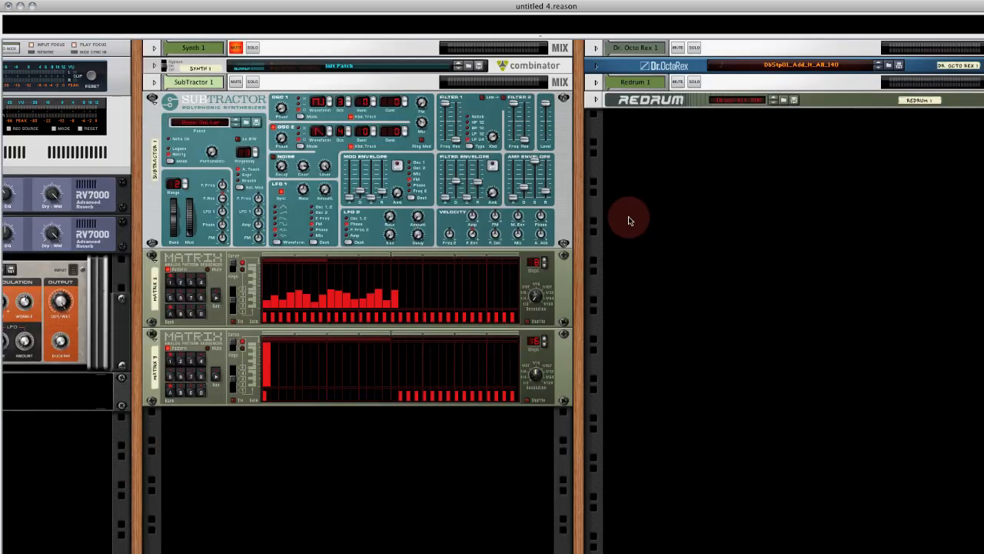
{"action": "left_click", "coordinate": [213, 316]}
{"action": "key", "text": "Delete"}
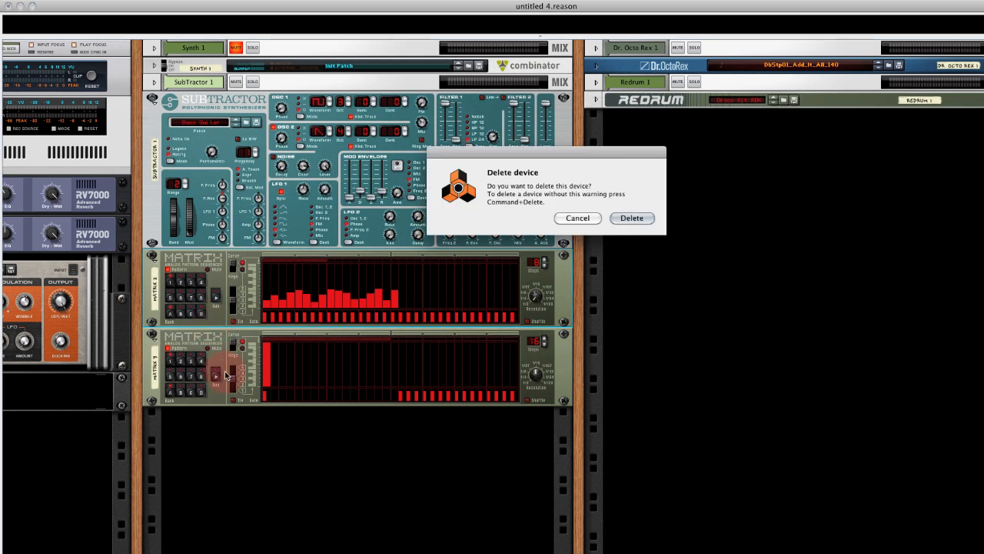
{"action": "key", "text": "Return"}
{"action": "left_click", "coordinate": [217, 322]}
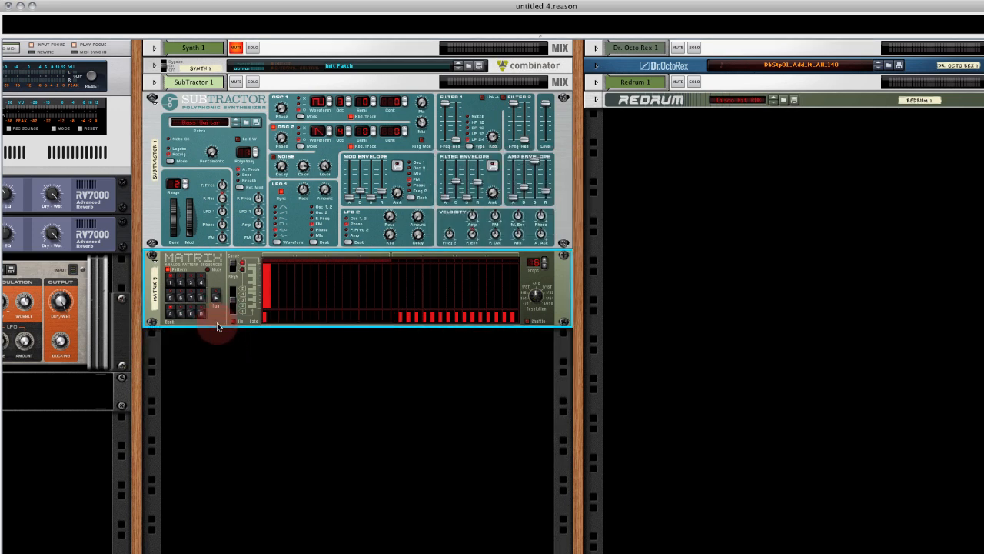
{"action": "key", "text": "Delete"}
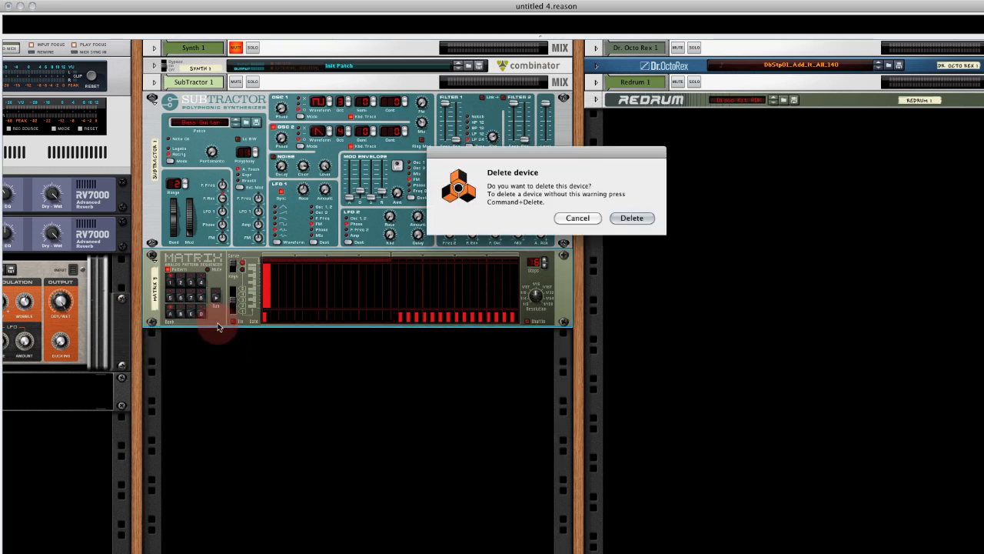
{"action": "left_click", "coordinate": [632, 220]}
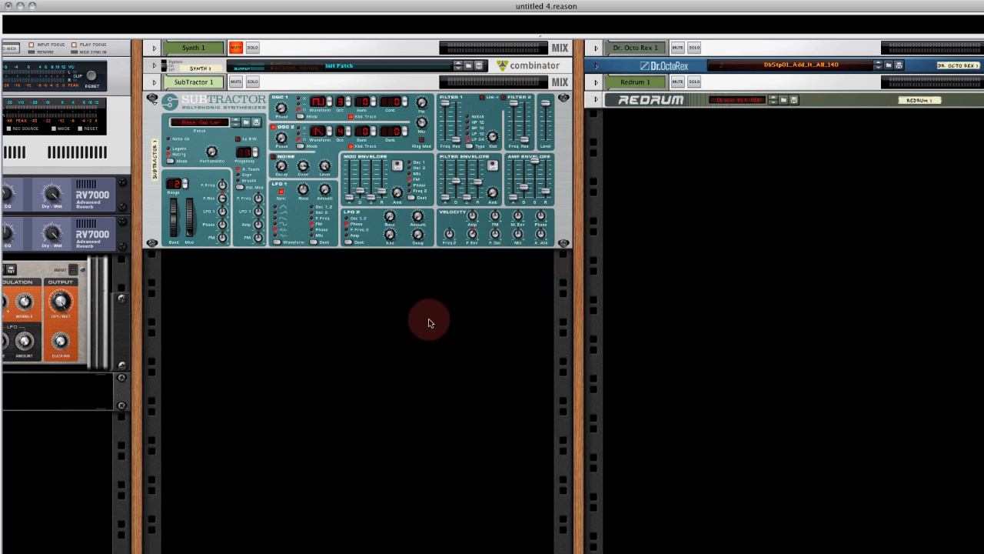
Create an Etch Red Dual Filter for the SubTractor and check its audio cabling on the back of the rack.
{"action": "key", "text": "space"}
{"action": "right_click", "coordinate": [302, 220]}
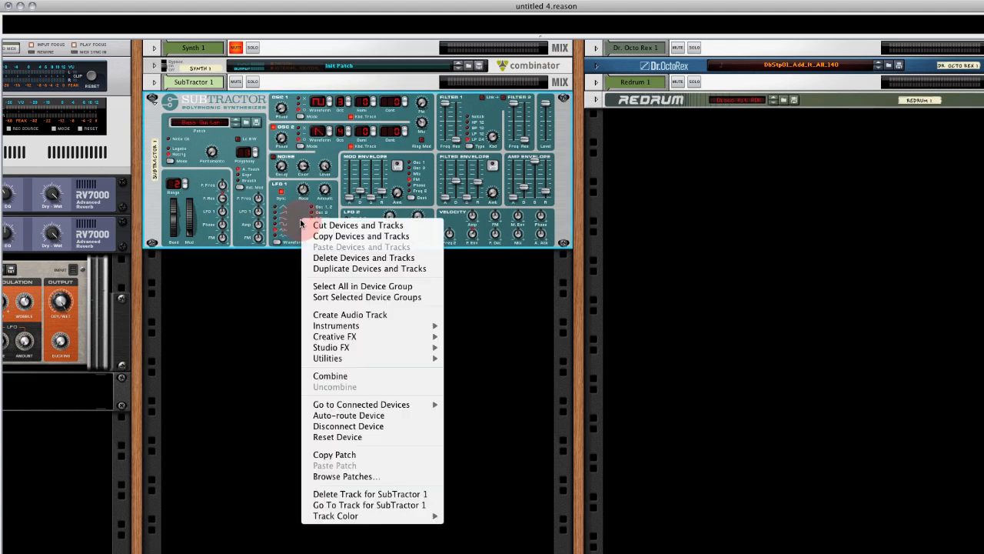
{"action": "mouse_move", "coordinate": [371, 332]}
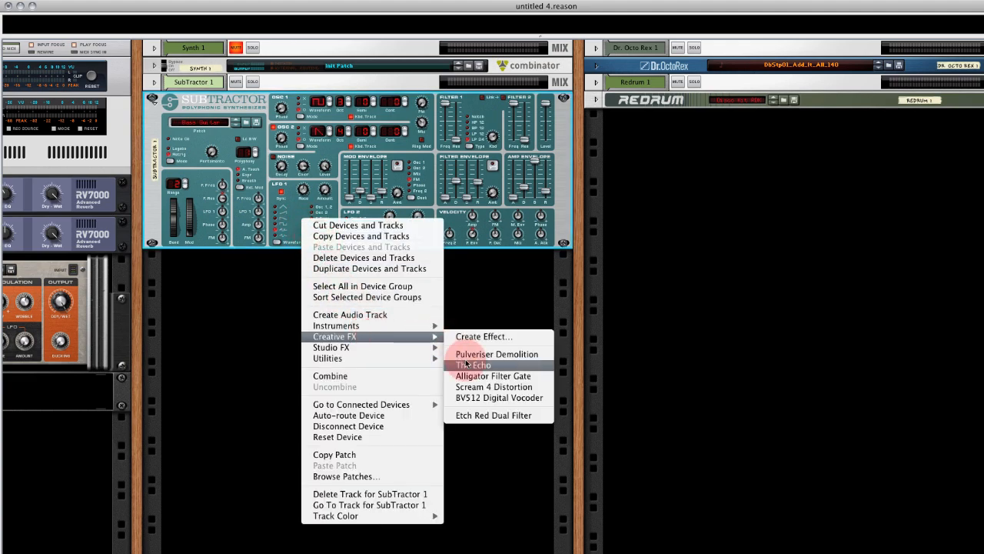
{"action": "left_click", "coordinate": [499, 418]}
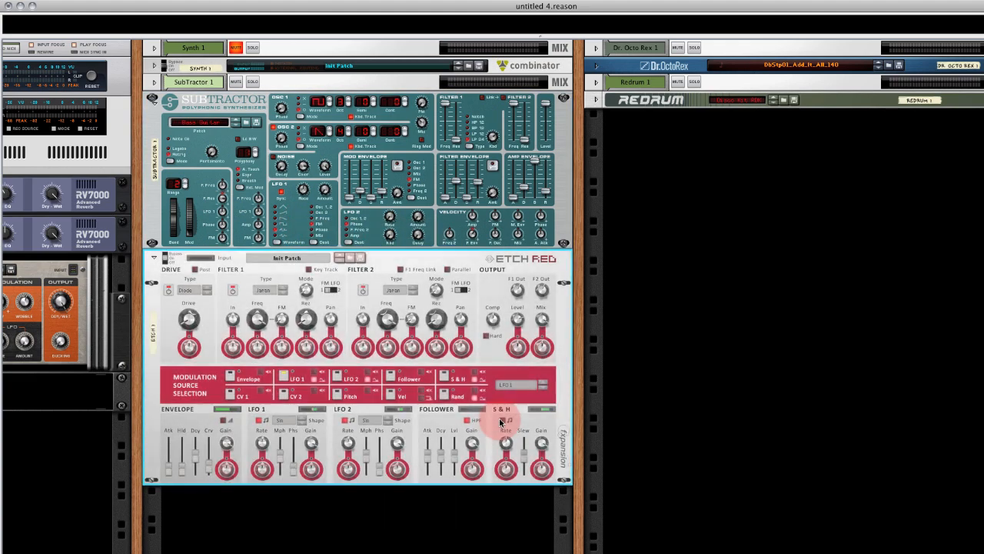
{"action": "key", "text": "Tab"}
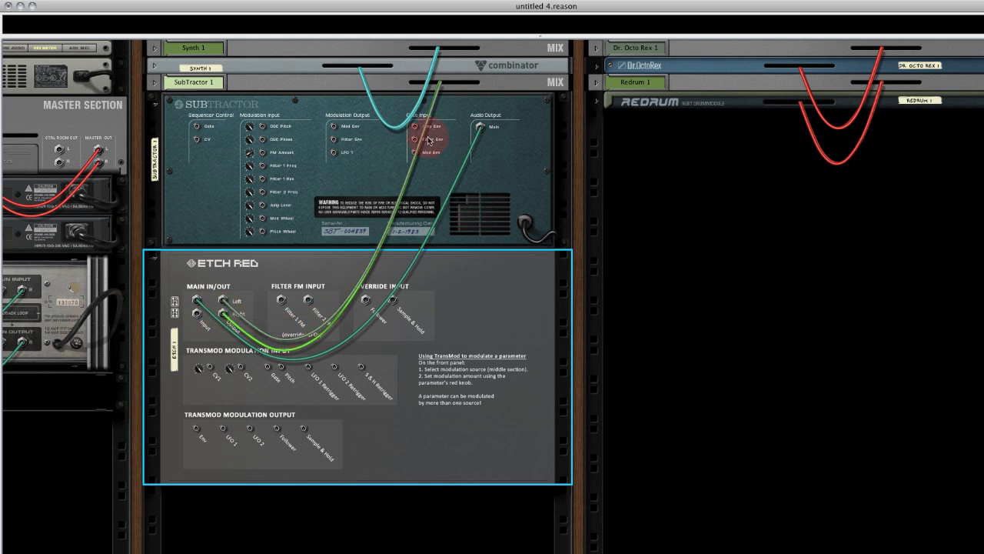
{"action": "key", "text": "Tab"}
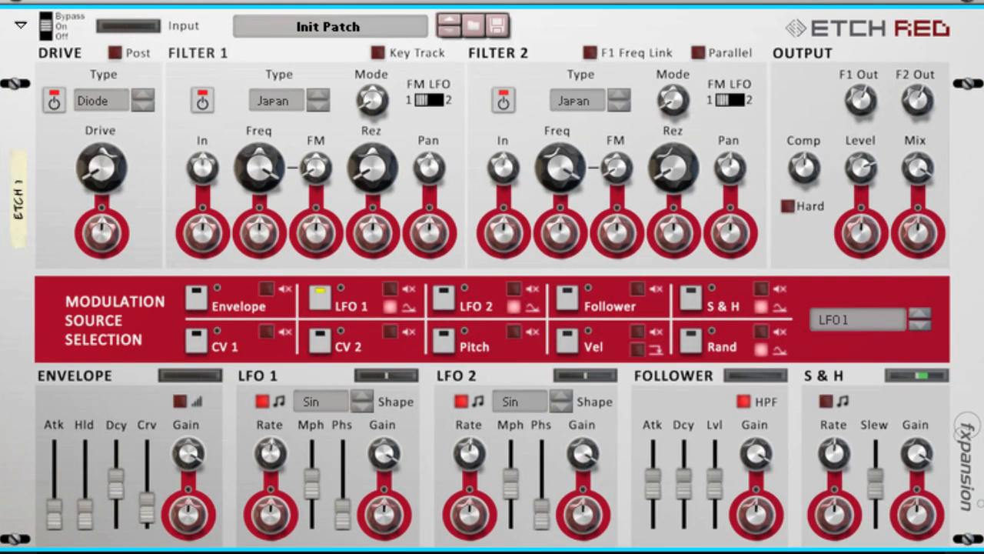
Set Filter 1 of the Etch Red to the Fatty type and lower its frequency to about mid-range.
{"action": "left_click", "coordinate": [280, 93]}
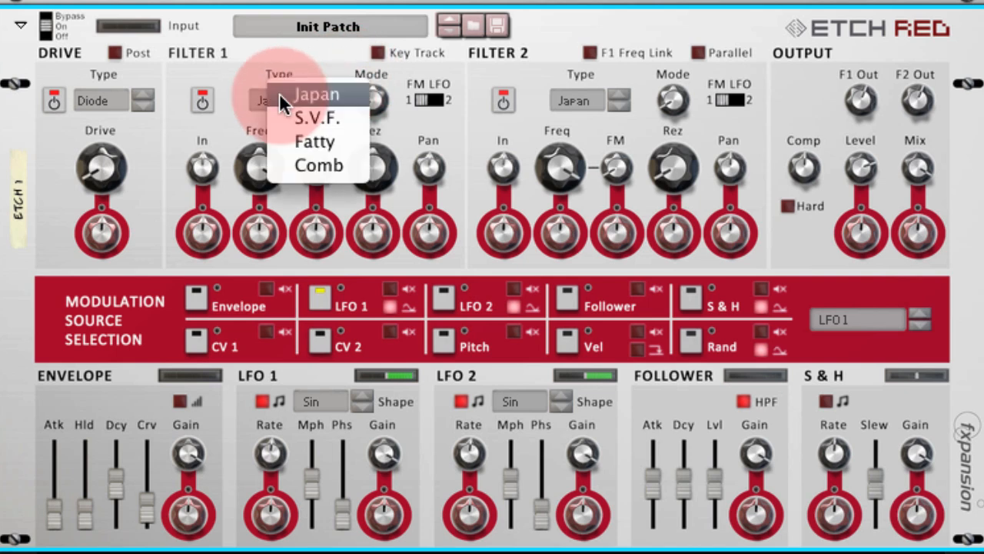
{"action": "left_click", "coordinate": [290, 140]}
{"action": "left_click_drag", "start_coordinate": [261, 171], "coordinate": [258, 202]}
{"action": "left_click", "coordinate": [374, 166]}
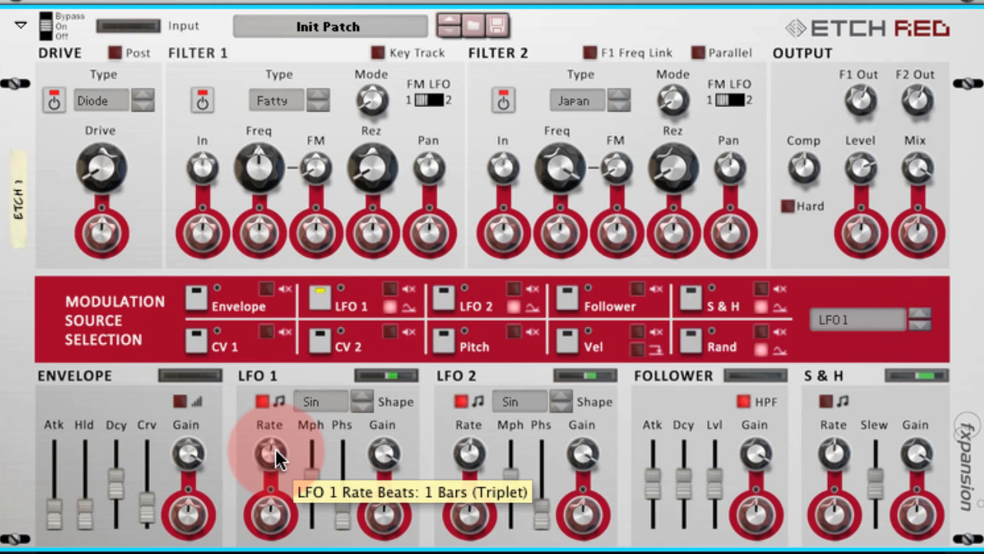
{"action": "scroll", "coordinate": [273, 453], "scroll_direction": "up", "scroll_amount": 2}
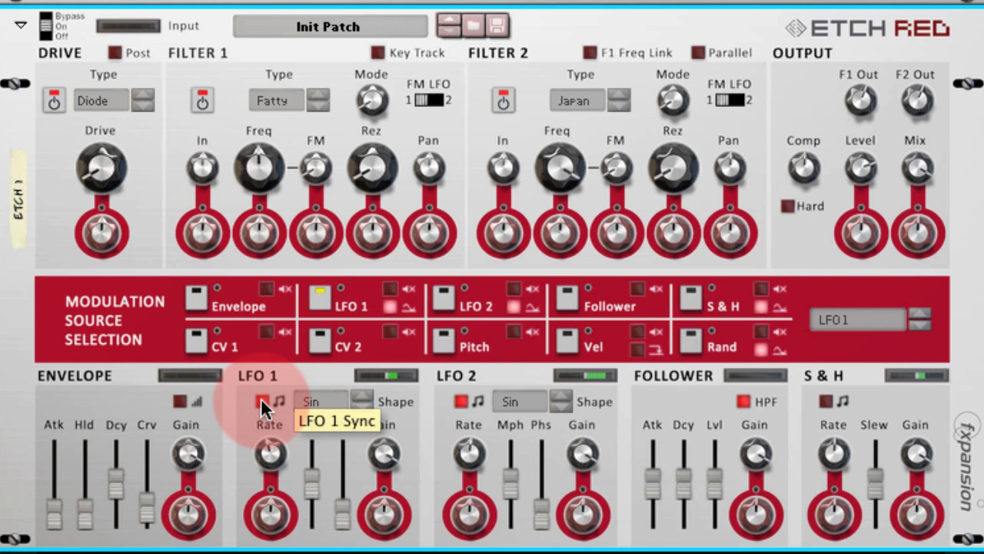
Make LFO 1 modulate Filter 1's frequency by 47 % and lower the base frequency to 211.89 Hz.
{"action": "left_click", "coordinate": [322, 299]}
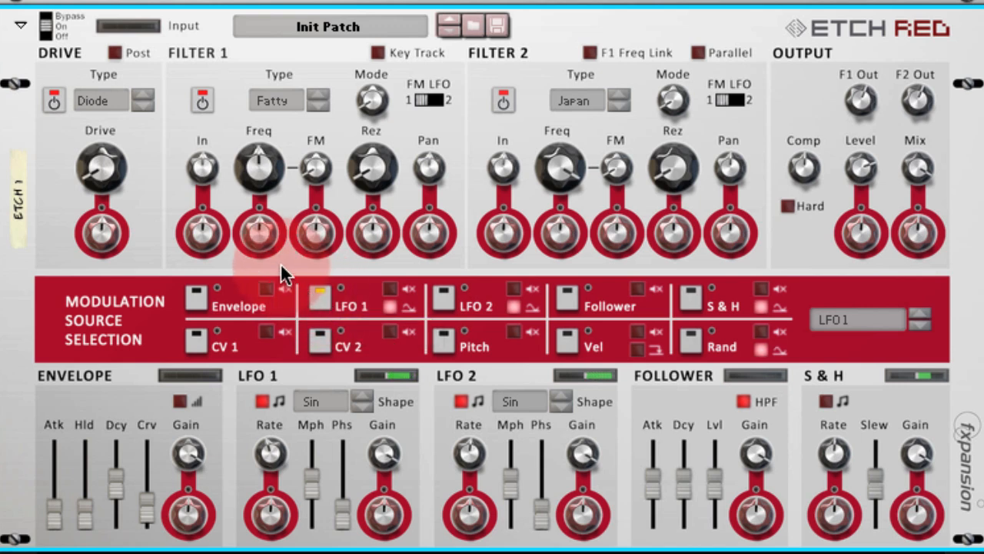
{"action": "left_click_drag", "start_coordinate": [268, 241], "coordinate": [269, 215]}
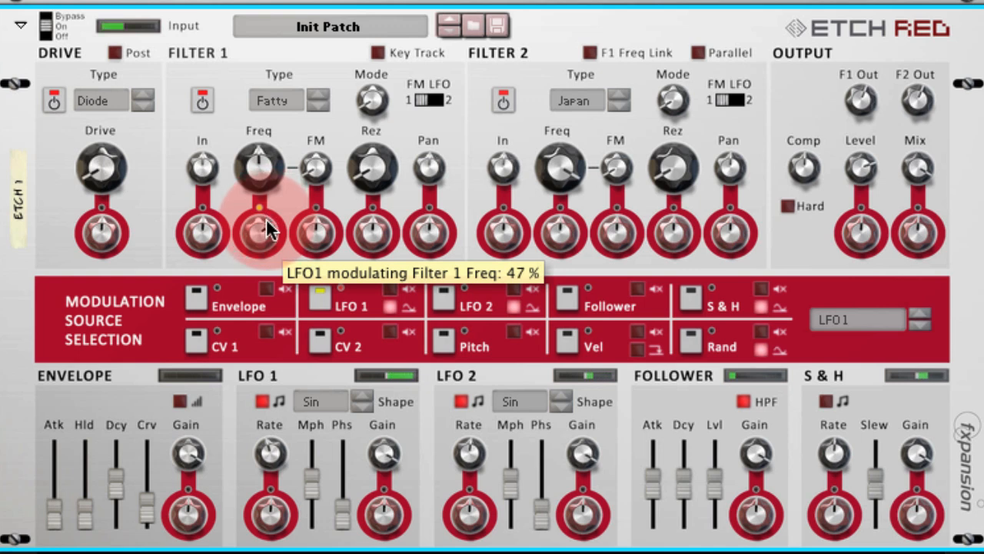
{"action": "left_click_drag", "start_coordinate": [270, 167], "coordinate": [263, 171]}
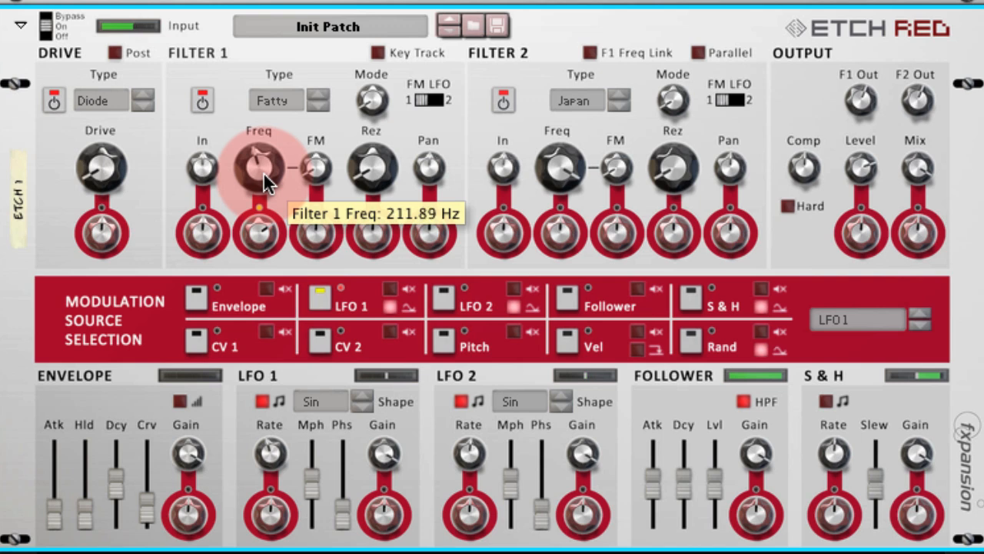
Turn Filter 1's resonance and the Drive amount up past halfway.
{"action": "left_click_drag", "start_coordinate": [382, 167], "coordinate": [371, 109]}
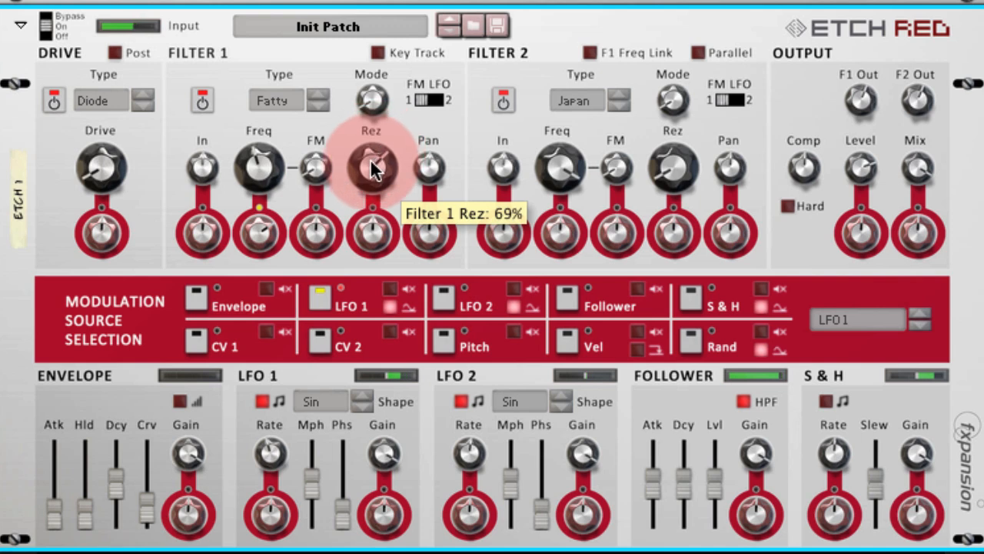
{"action": "left_click_drag", "start_coordinate": [373, 161], "coordinate": [369, 151]}
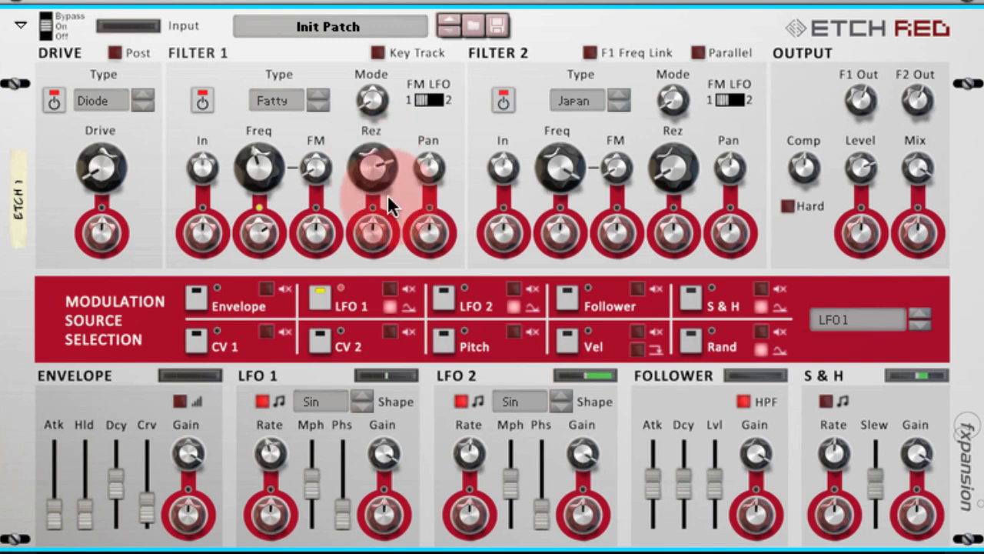
{"action": "left_click_drag", "start_coordinate": [108, 167], "coordinate": [109, 110]}
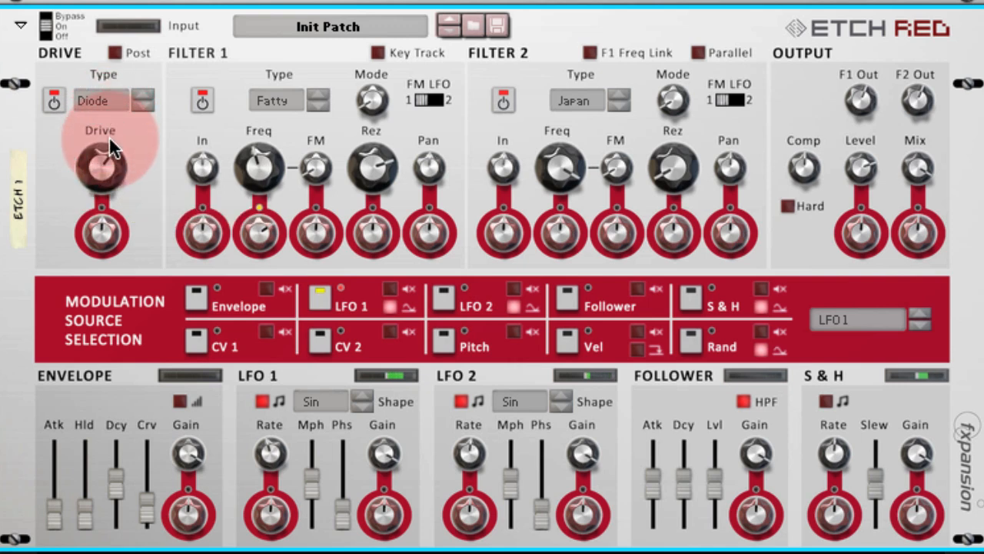
Set Filter 1's resonance to 94 % and its frequency to 185.72 Hz.
{"action": "left_click_drag", "start_coordinate": [365, 161], "coordinate": [364, 157]}
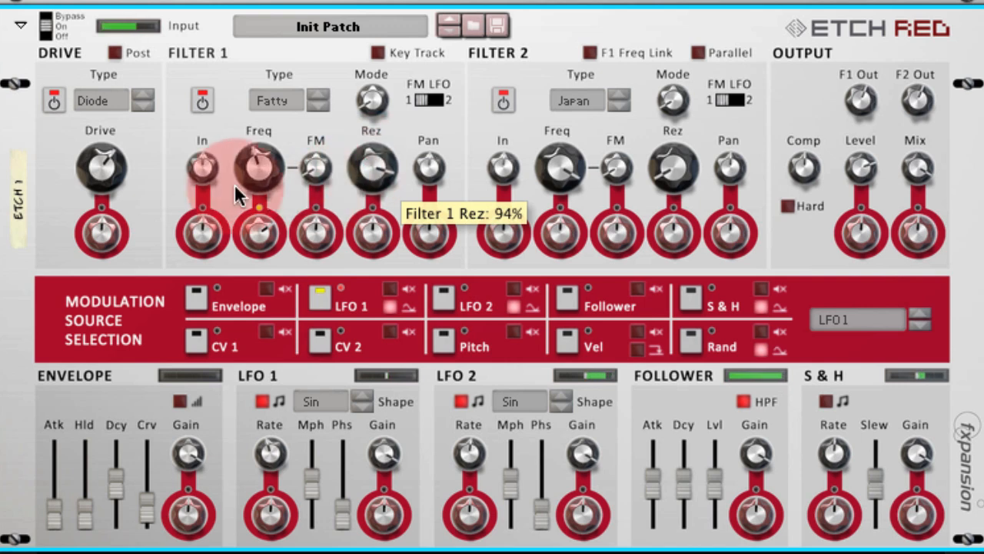
{"action": "left_click_drag", "start_coordinate": [95, 168], "coordinate": [95, 170]}
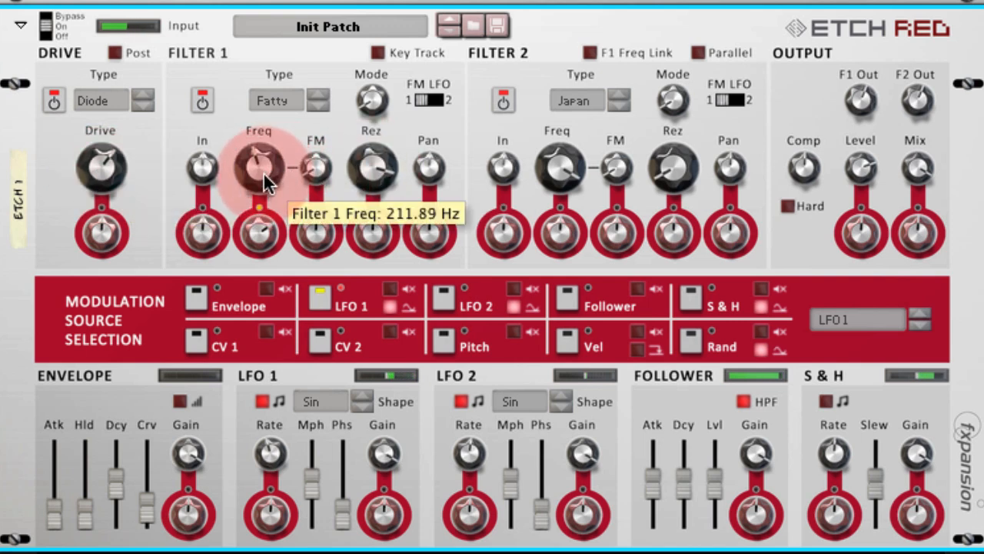
{"action": "left_click_drag", "start_coordinate": [263, 172], "coordinate": [263, 173]}
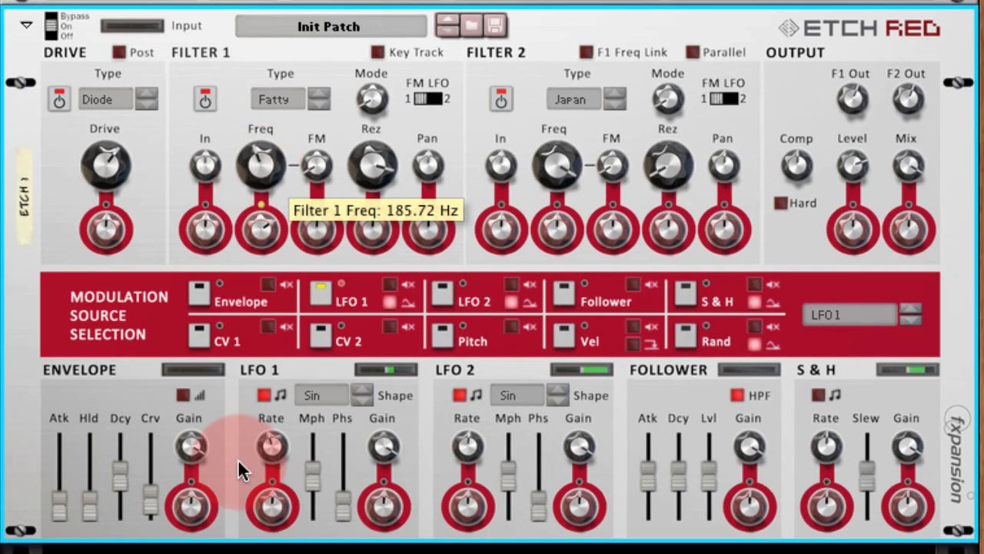
Add a Matrix Pattern Sequencer in the empty rack space below the Etch Red.
{"action": "right_click", "coordinate": [298, 448]}
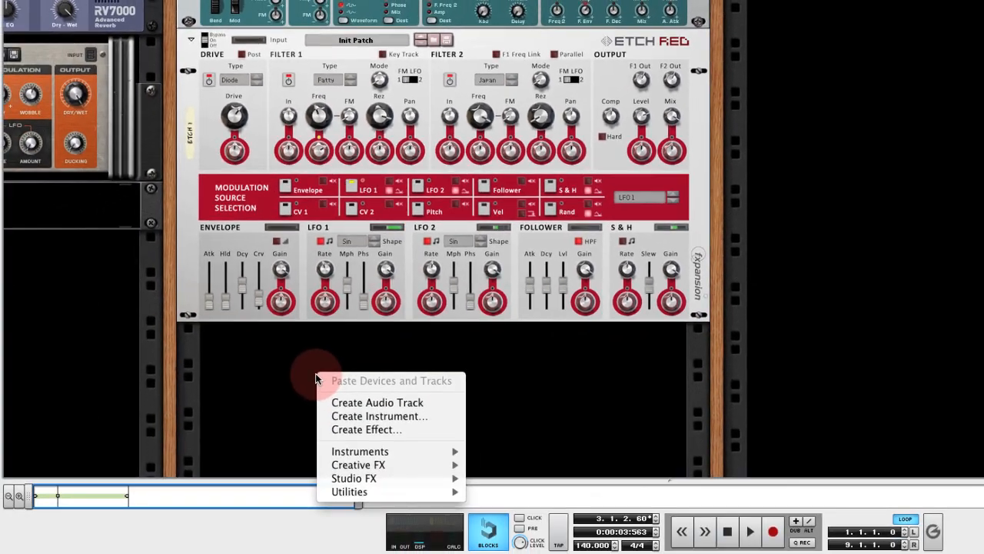
{"action": "mouse_move", "coordinate": [419, 490]}
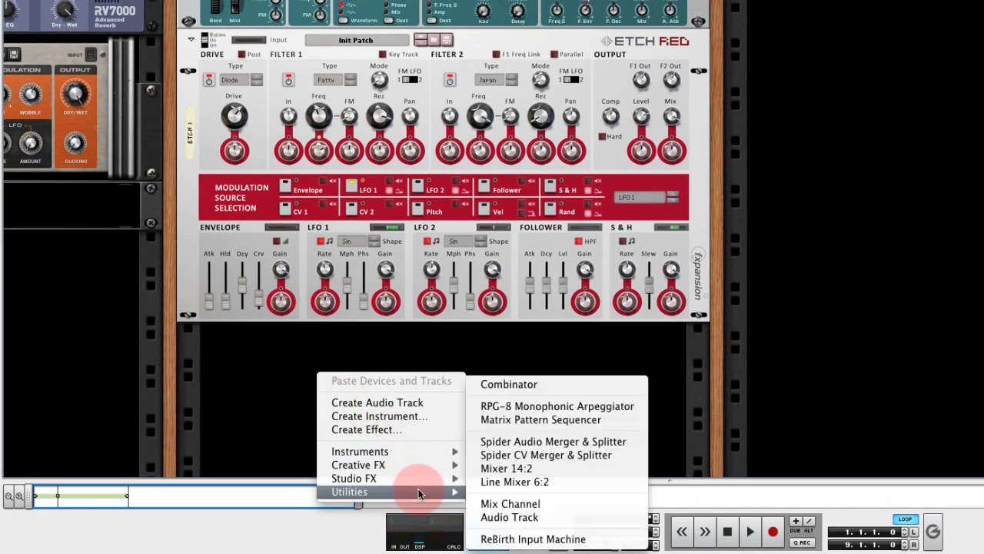
{"action": "left_click", "coordinate": [533, 421]}
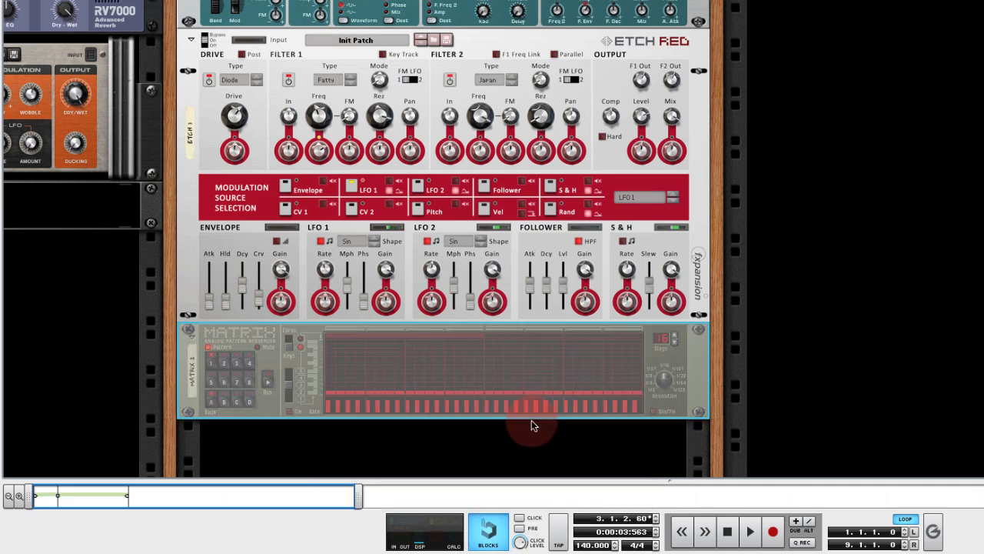
Disconnect the Matrix's Note CV and Gate CV cables and route its Curve CV output to the Etch Red's CV1 modulation input.
{"action": "key", "text": "Tab"}
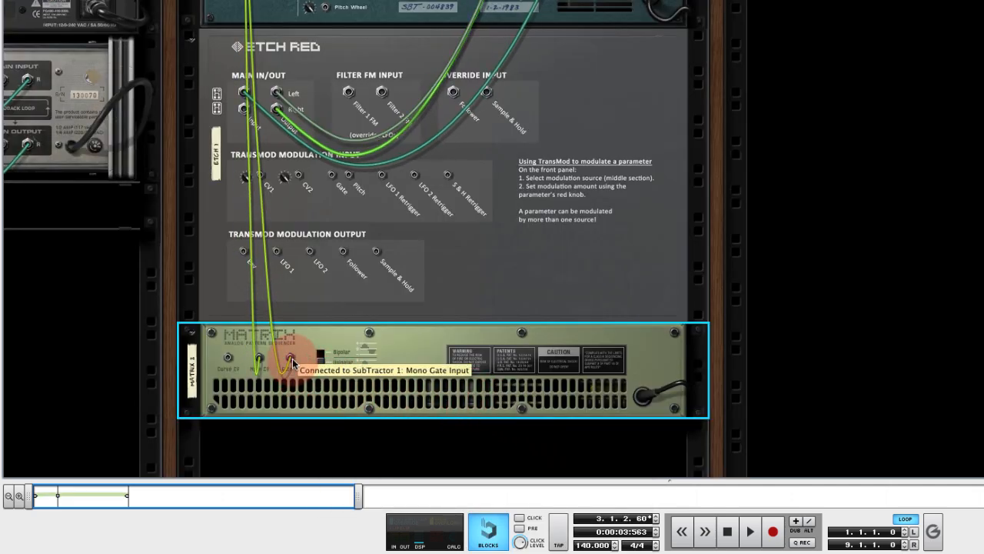
{"action": "mouse_move", "coordinate": [291, 359]}
{"action": "left_mouse_down"}
{"action": "mouse_move", "coordinate": [309, 348]}
{"action": "mouse_move", "coordinate": [276, 360]}
{"action": "left_mouse_up"}
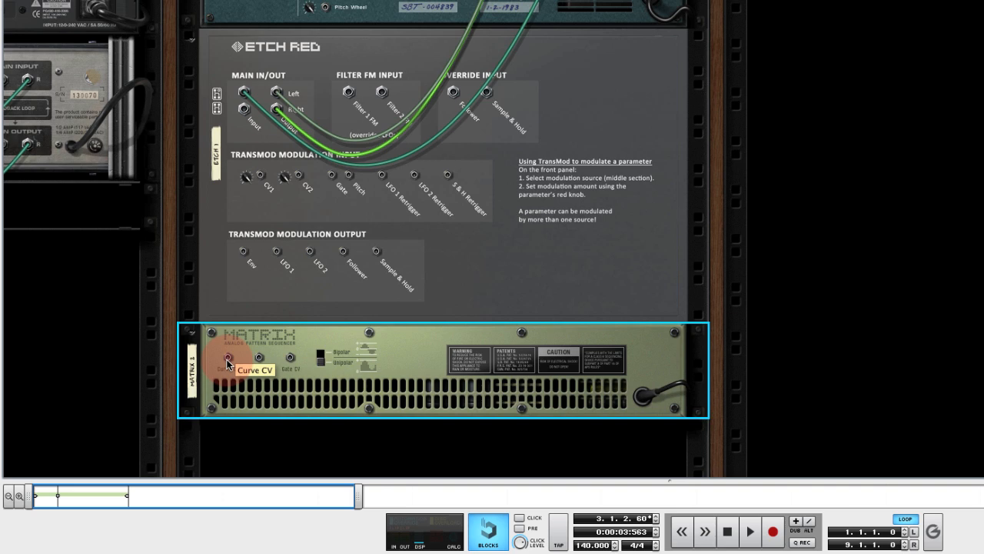
{"action": "left_click_drag", "start_coordinate": [228, 361], "coordinate": [264, 180]}
{"action": "key", "text": "Tab"}
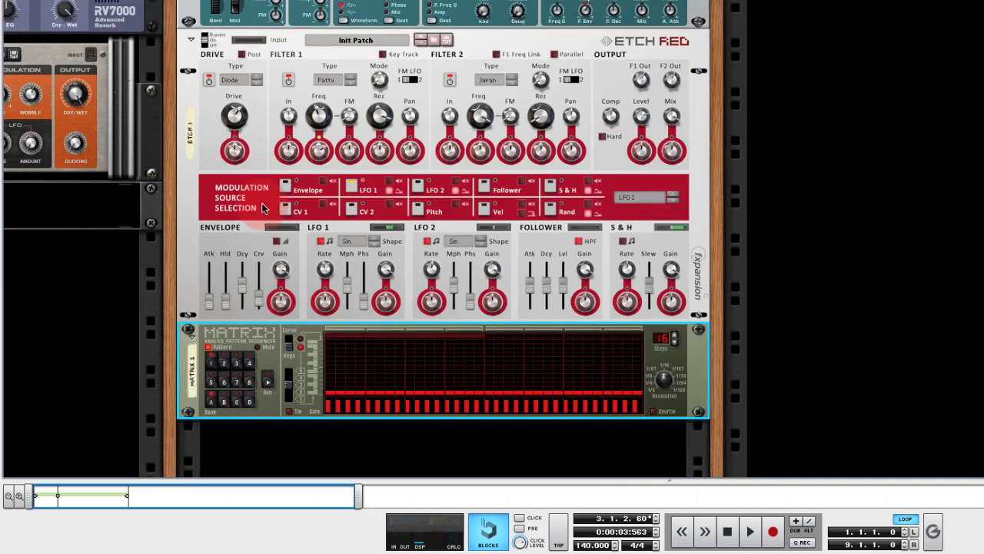
Switch the Matrix to curve editing, draw an uneven curve over the first 16 steps, and set the pattern length to 8 steps.
{"action": "left_click", "coordinate": [290, 346]}
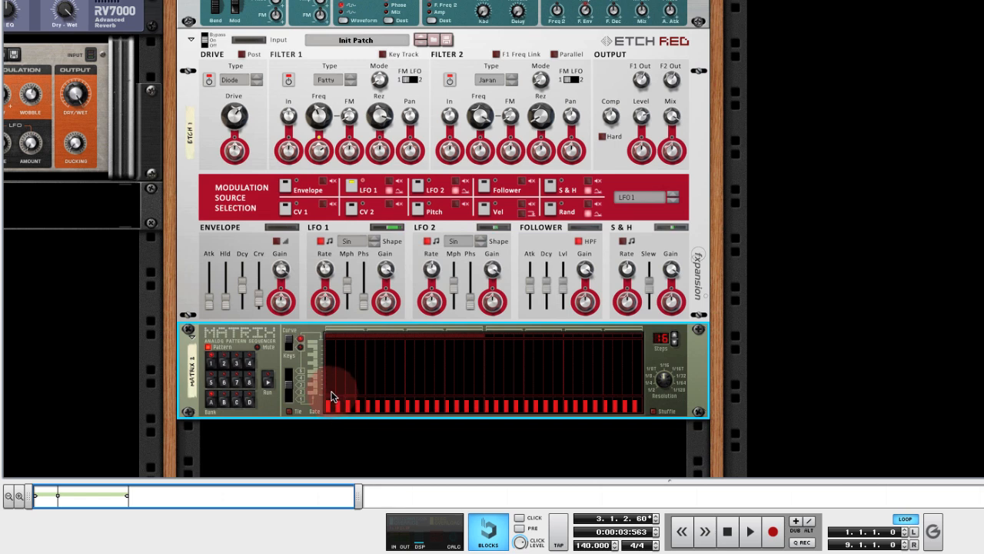
{"action": "mouse_move", "coordinate": [332, 396]}
{"action": "left_mouse_down"}
{"action": "mouse_move", "coordinate": [332, 387]}
{"action": "mouse_move", "coordinate": [406, 390]}
{"action": "mouse_move", "coordinate": [444, 362]}
{"action": "mouse_move", "coordinate": [480, 389]}
{"action": "left_mouse_up"}
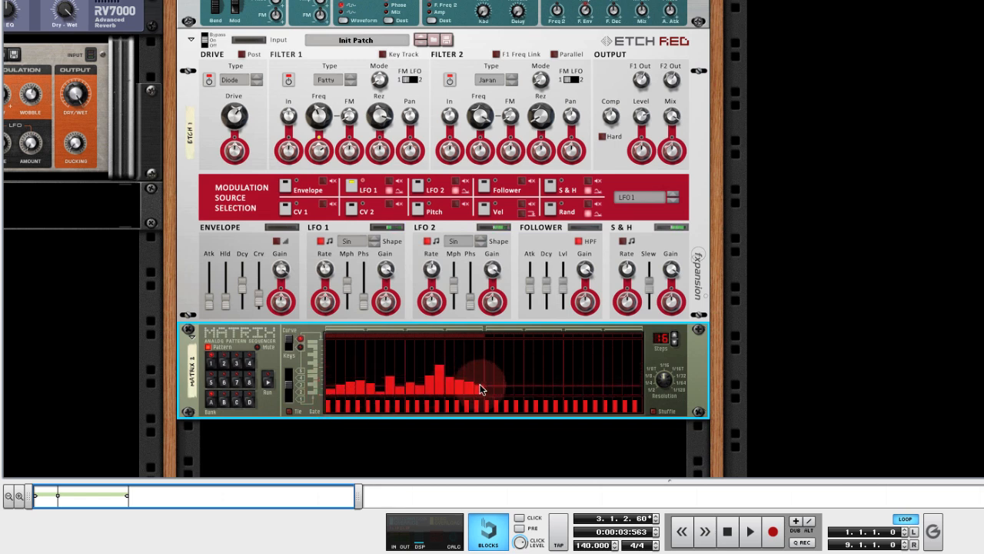
{"action": "left_click", "coordinate": [674, 343]}
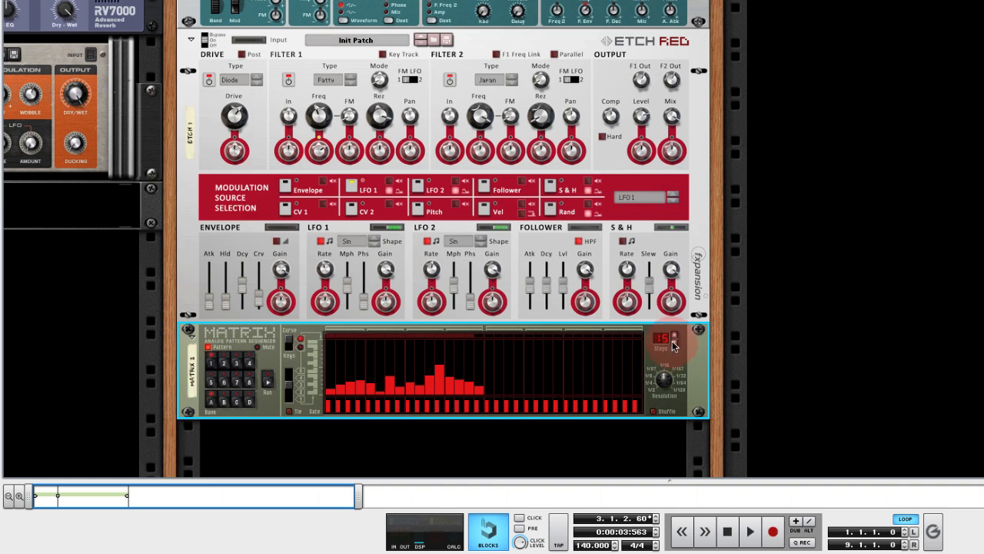
{"action": "left_click", "coordinate": [675, 343]}
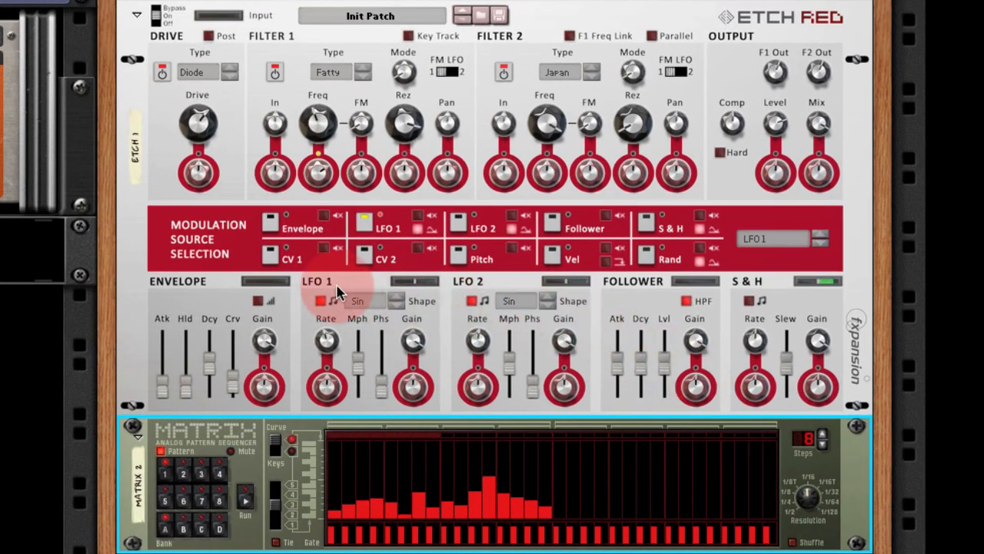
Select CV 1 as the Etch Red's modulation source and check the Matrix cable at its rear CV1 input.
{"action": "left_click", "coordinate": [271, 256]}
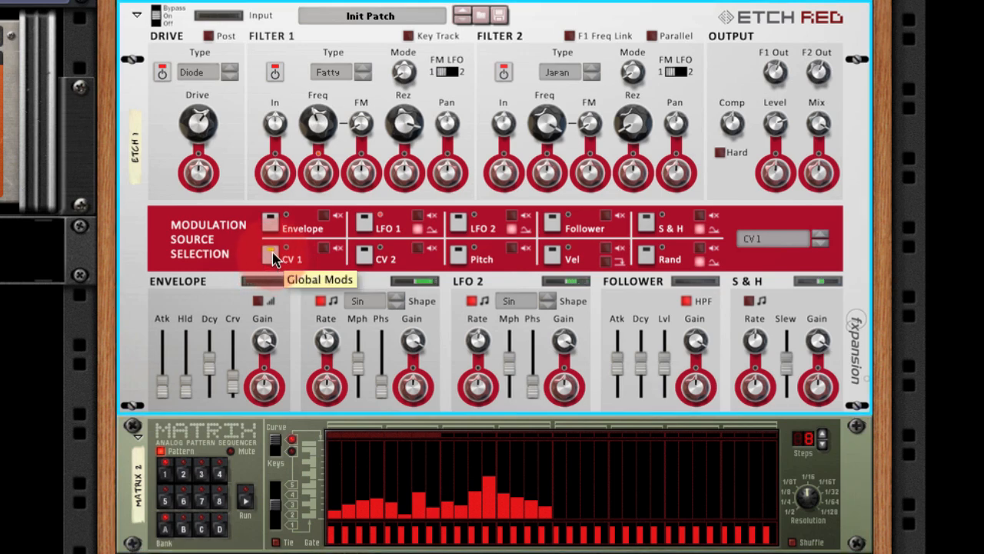
{"action": "key", "text": "Tab"}
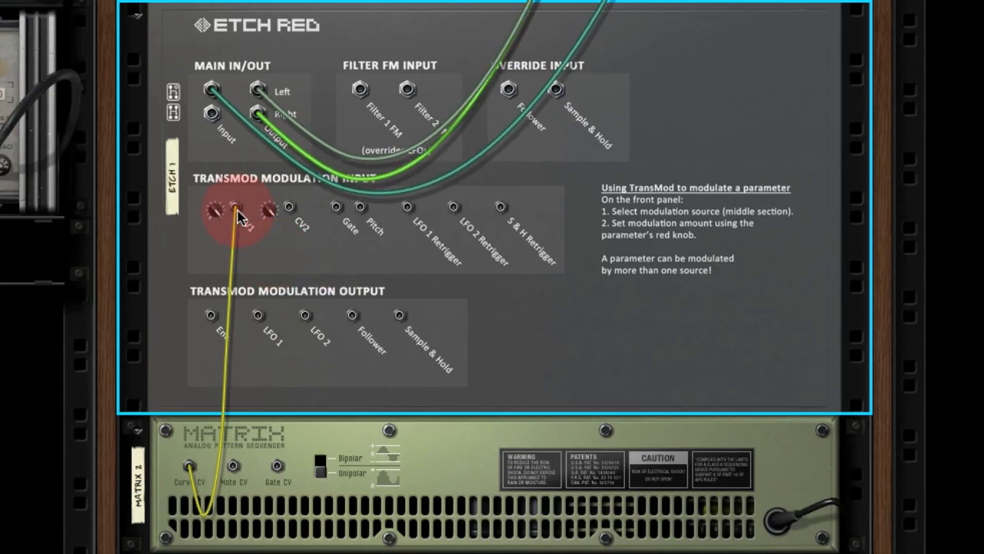
{"action": "key", "text": "Tab"}
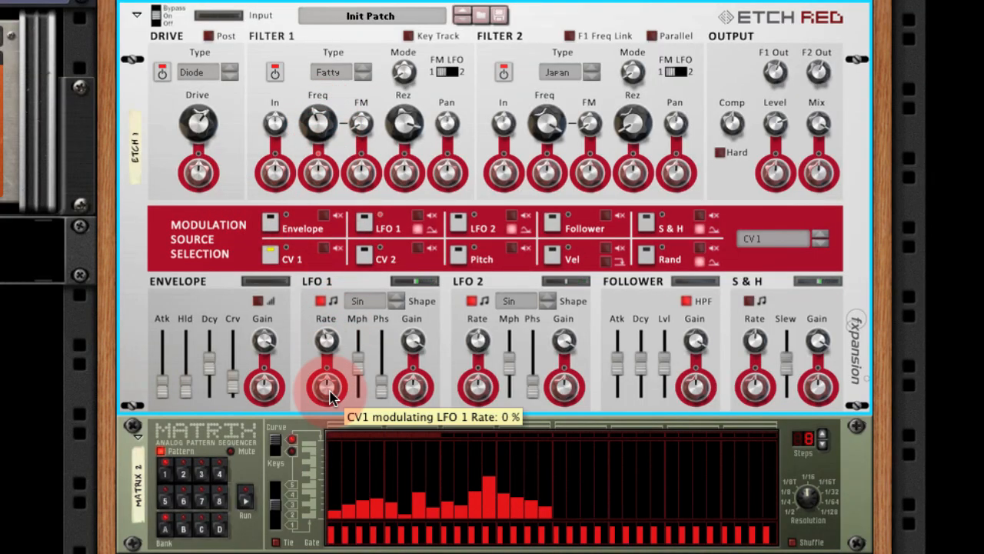
Raise CV1's modulation amount on the LFO 1 rate and slow the Matrix's step resolution to below 1/16.
{"action": "left_click_drag", "start_coordinate": [330, 396], "coordinate": [330, 348]}
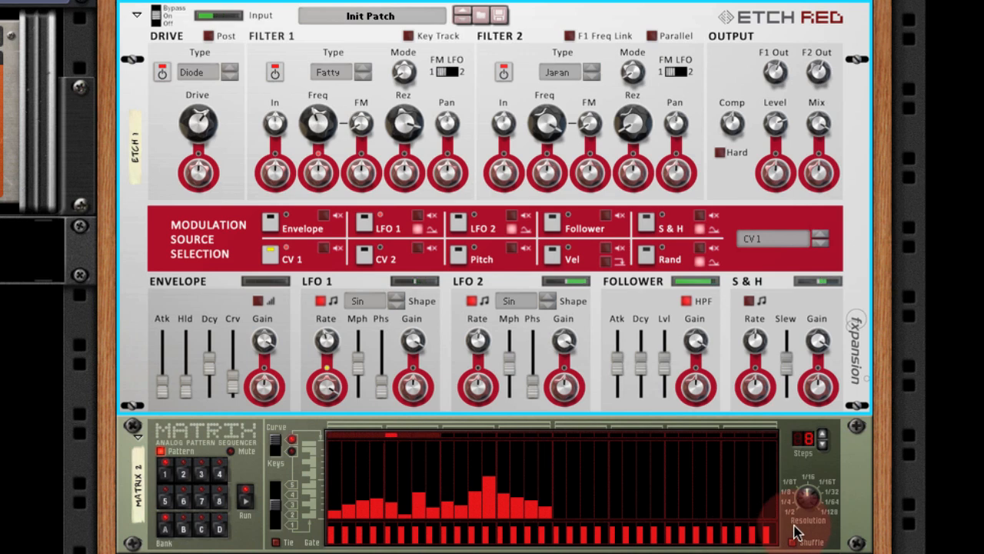
{"action": "left_click_drag", "start_coordinate": [810, 501], "coordinate": [810, 512]}
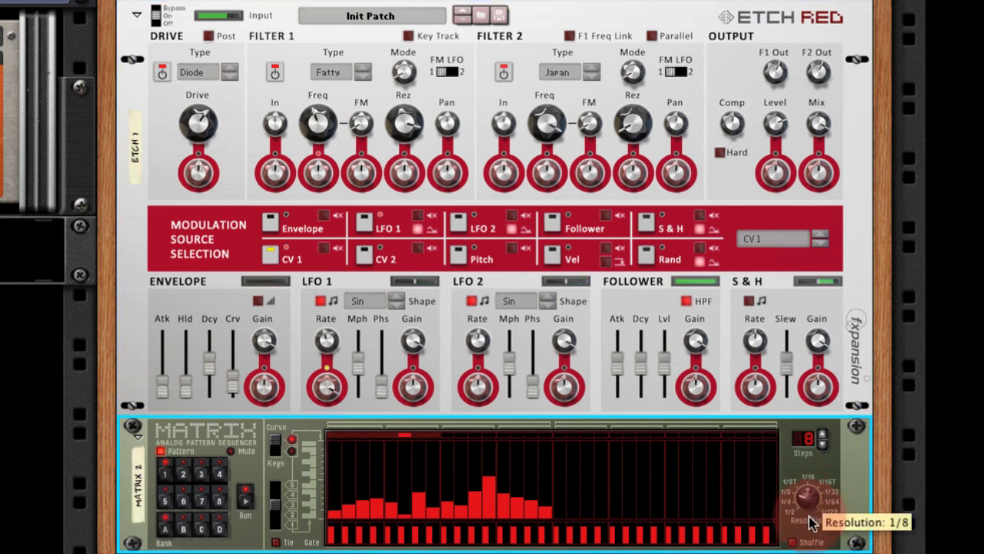
{"action": "left_click_drag", "start_coordinate": [811, 523], "coordinate": [809, 538]}
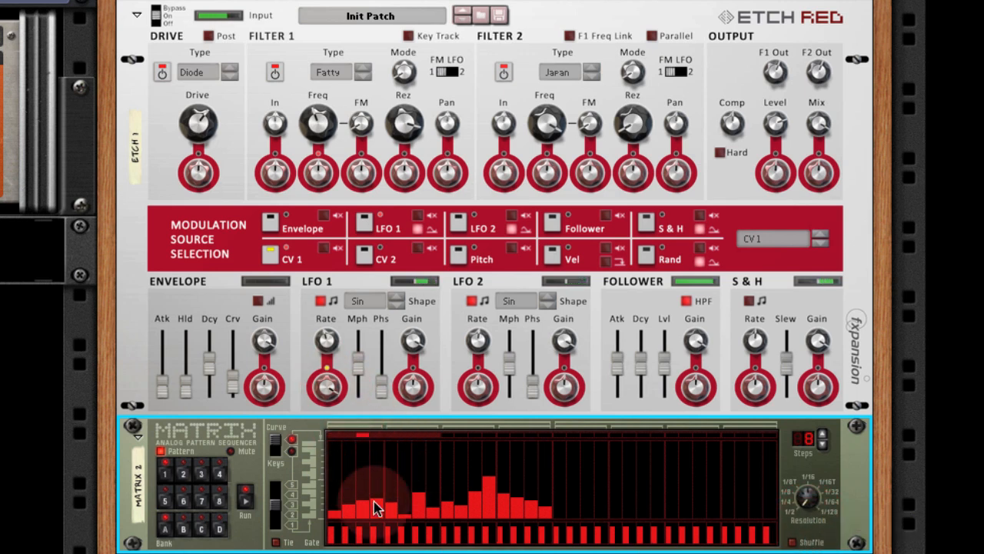
Redraw the first several steps of the Matrix curve with more uneven heights.
{"action": "mouse_move", "coordinate": [377, 505]}
{"action": "left_mouse_down"}
{"action": "mouse_move", "coordinate": [380, 481]}
{"action": "mouse_move", "coordinate": [377, 492]}
{"action": "mouse_move", "coordinate": [436, 492]}
{"action": "mouse_move", "coordinate": [334, 515]}
{"action": "mouse_move", "coordinate": [350, 506]}
{"action": "left_mouse_up"}
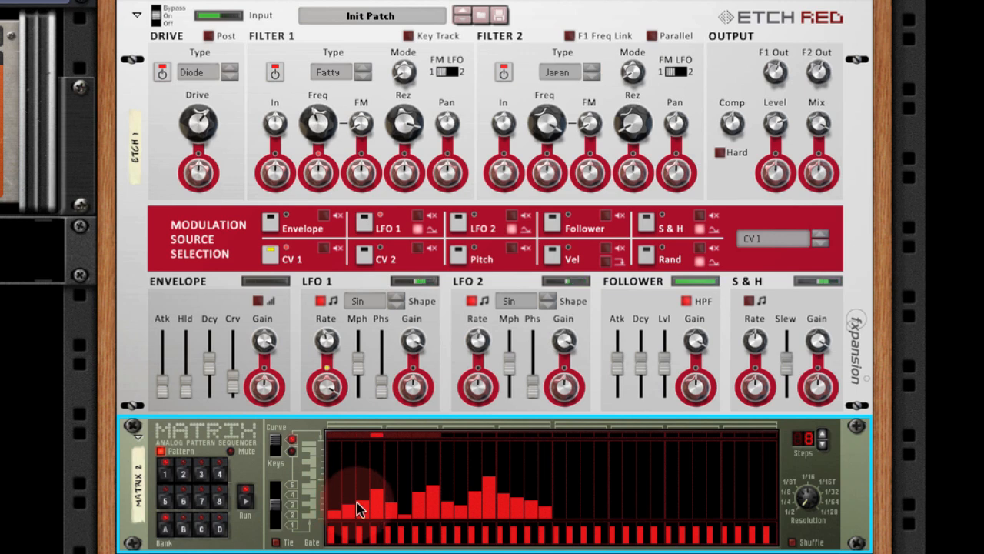
{"action": "left_click_drag", "start_coordinate": [347, 507], "coordinate": [433, 510]}
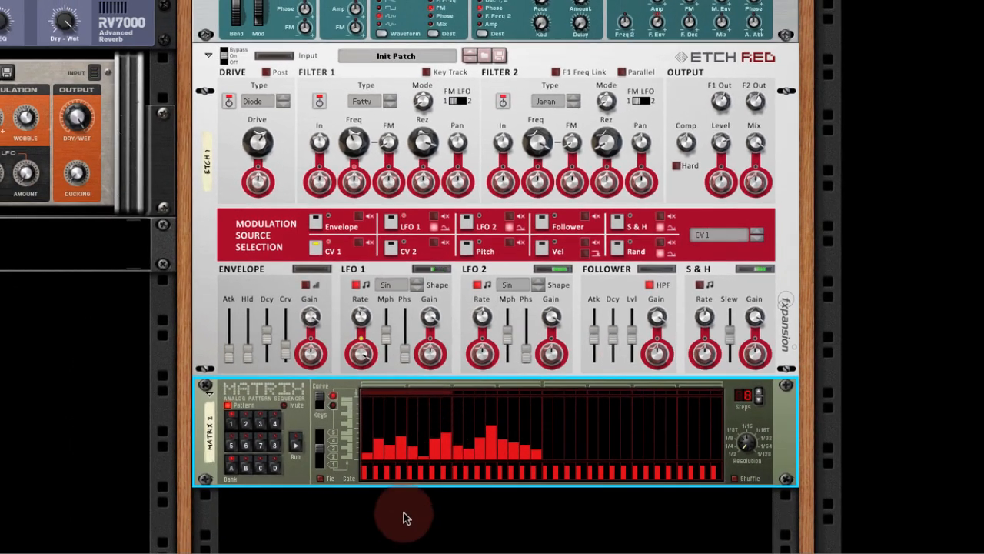
Add a second Matrix Pattern Sequencer in the empty rack space below the first Matrix.
{"action": "right_click", "coordinate": [406, 524]}
{"action": "mouse_move", "coordinate": [470, 549]}
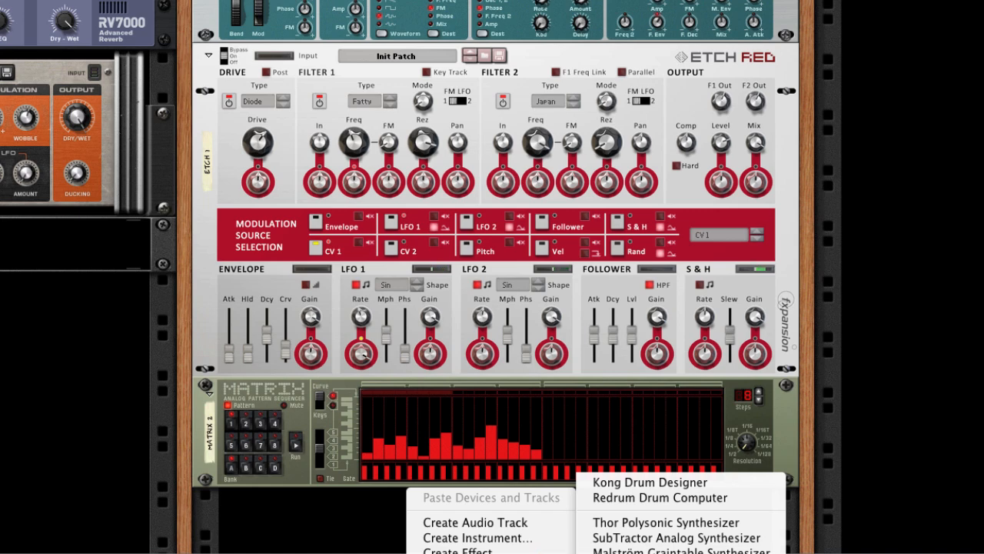
{"action": "mouse_move", "coordinate": [561, 553]}
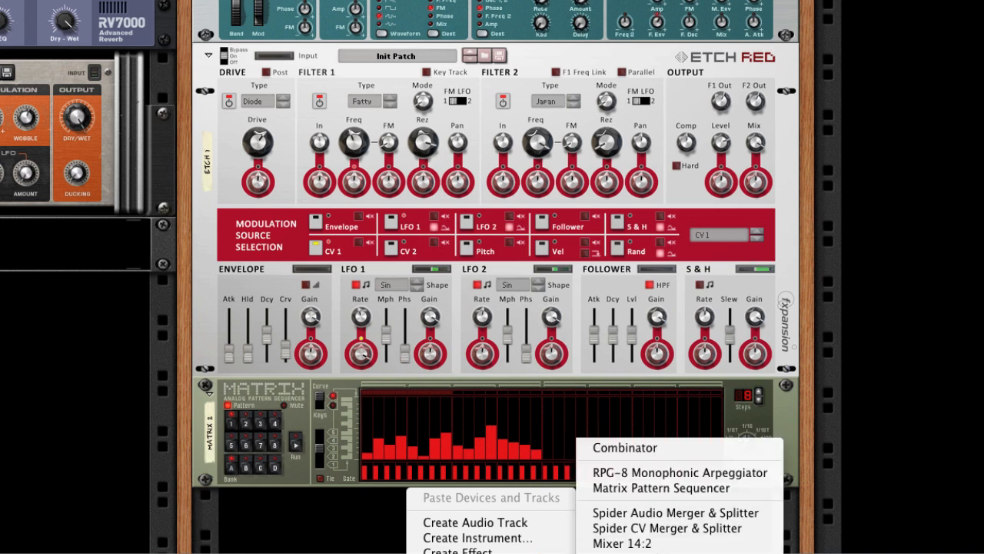
{"action": "left_click", "coordinate": [663, 489]}
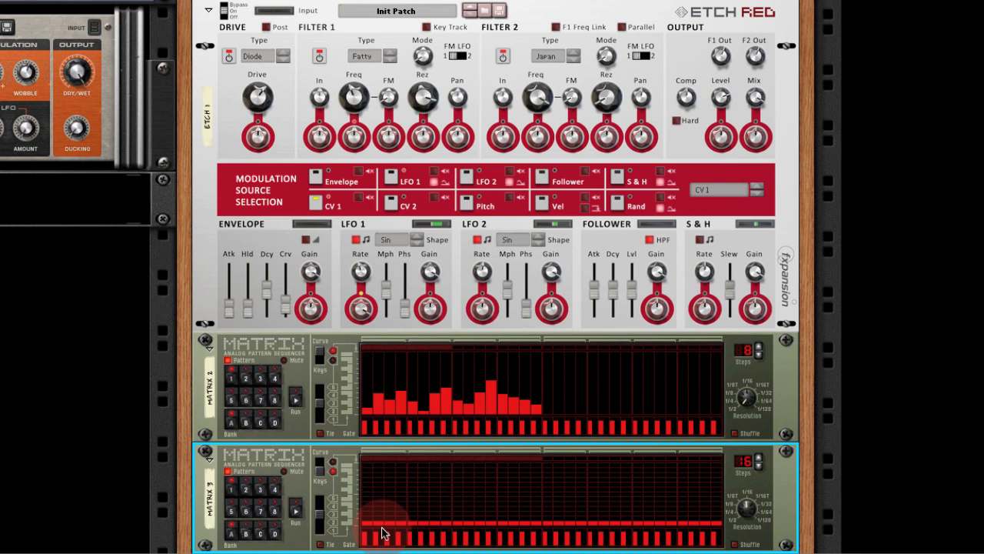
Clear the second Matrix's gates on steps 2 through 16 and set its pattern length to 8 steps.
{"action": "left_click_drag", "start_coordinate": [379, 538], "coordinate": [547, 538]}
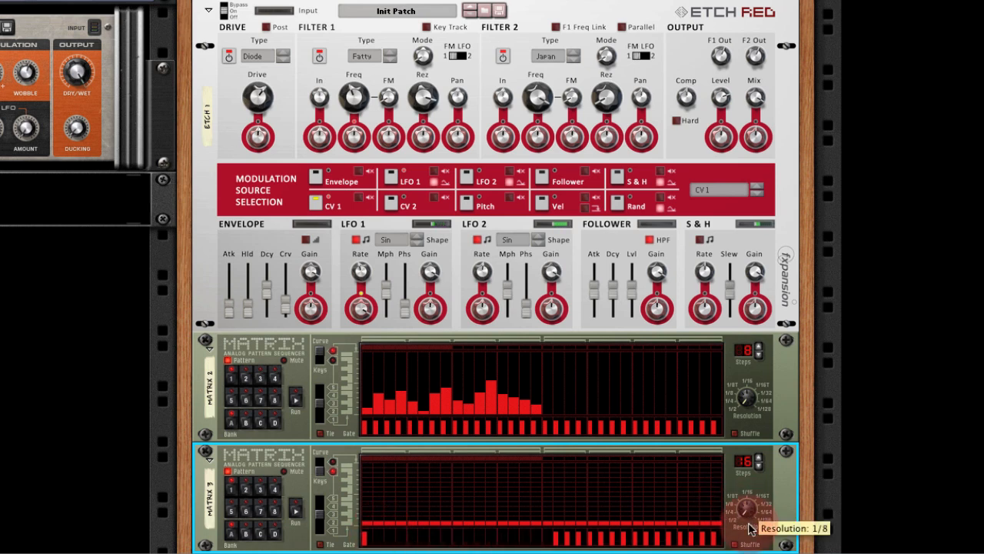
{"action": "left_click", "coordinate": [758, 466]}
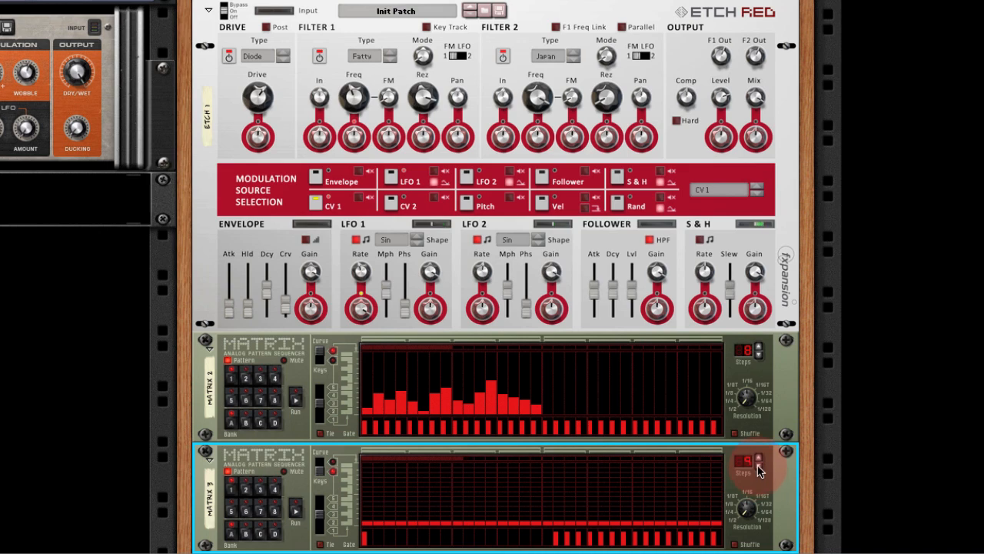
Reroute the second Matrix's Gate CV output to the Etch Red's LFO 1 Retrigger input, leaving its Note CV disconnected.
{"action": "key", "text": "Tab"}
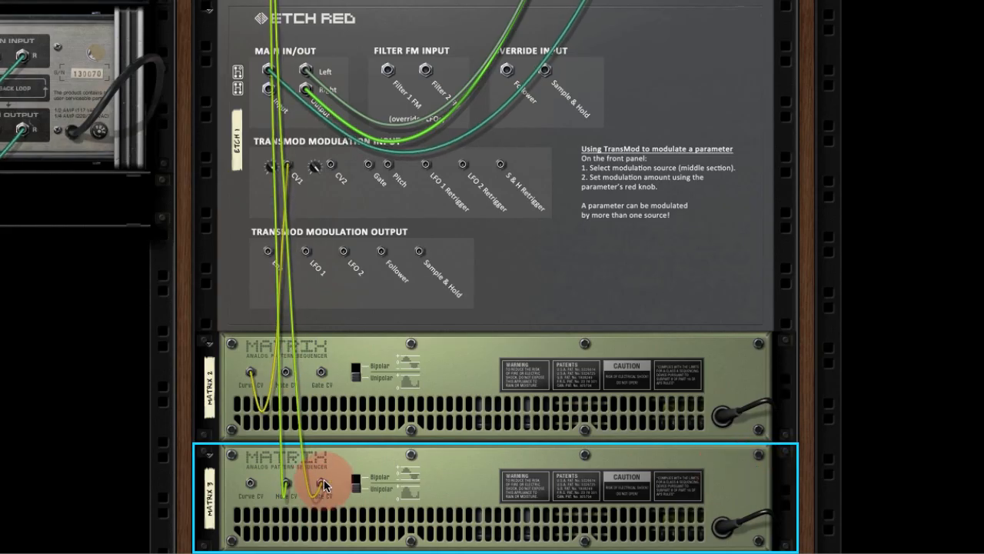
{"action": "left_click_drag", "start_coordinate": [343, 477], "coordinate": [426, 165]}
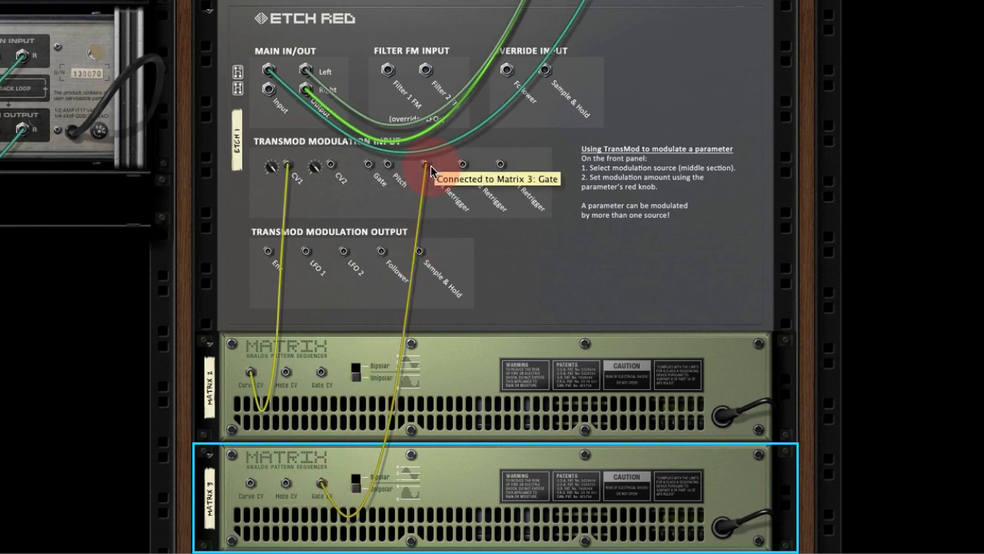
{"action": "key", "text": "Tab"}
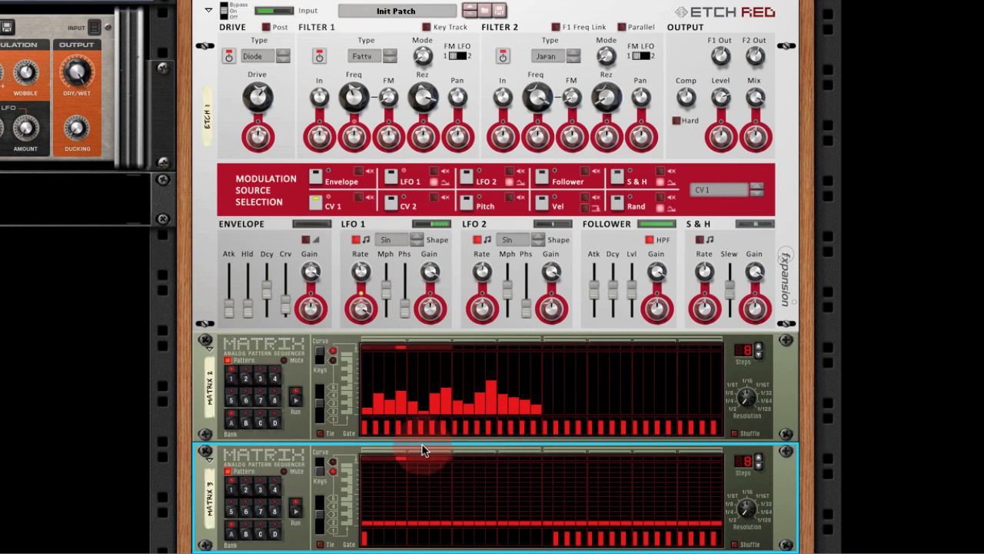
Raise the sixth curve step of the first Matrix well above its neighbours.
{"action": "left_click", "coordinate": [424, 400]}
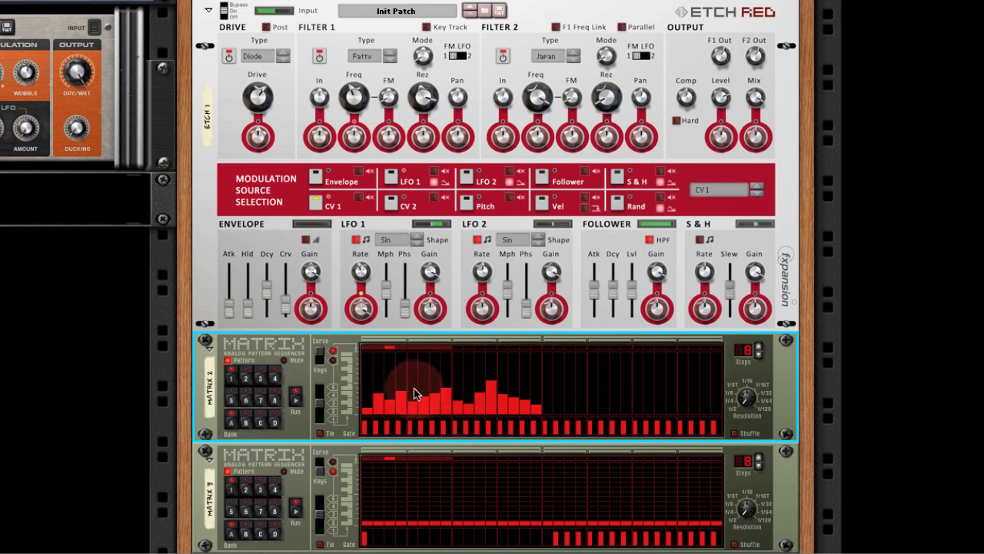
{"action": "left_click", "coordinate": [424, 387]}
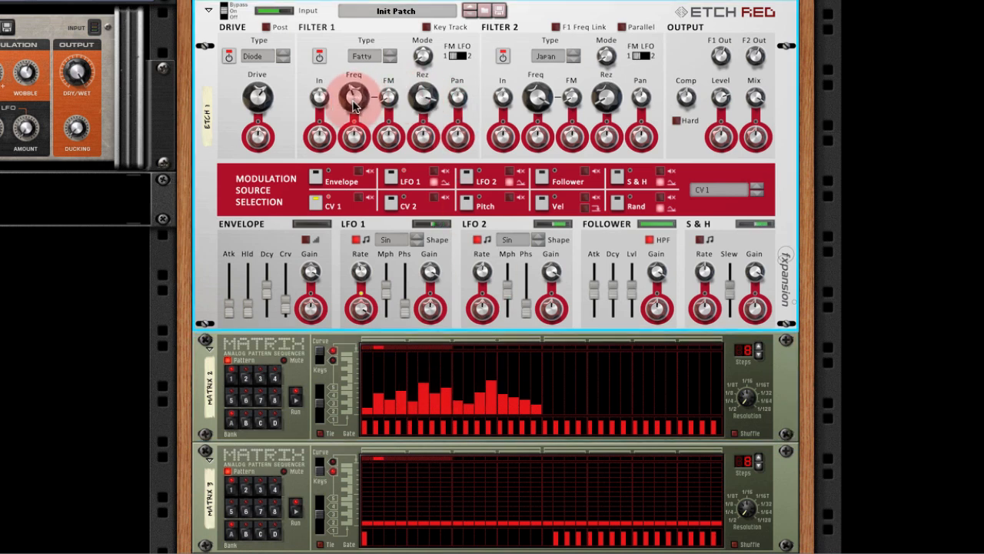
Lower the Filter 1 frequency, raise its resonance and the Diode drive, and adjust the Filter 1 output level.
{"action": "left_click_drag", "start_coordinate": [354, 97], "coordinate": [354, 110]}
{"action": "left_click_drag", "start_coordinate": [417, 106], "coordinate": [423, 95]}
{"action": "left_click_drag", "start_coordinate": [257, 106], "coordinate": [297, 115]}
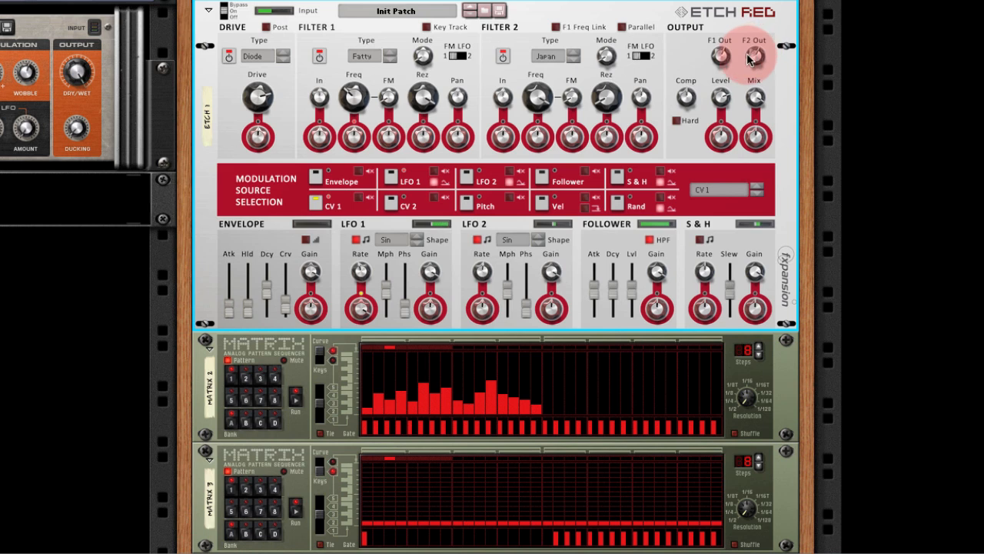
{"action": "left_click_drag", "start_coordinate": [720, 57], "coordinate": [721, 63]}
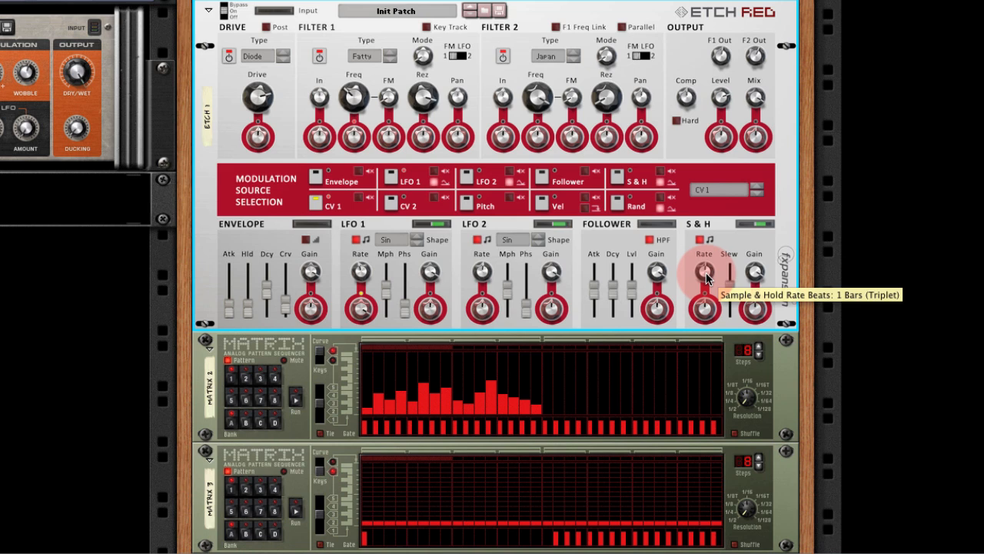
Adjust the tempo-synced Sample & Hold rate and set its slew to 0%.
{"action": "left_click_drag", "start_coordinate": [707, 278], "coordinate": [723, 302]}
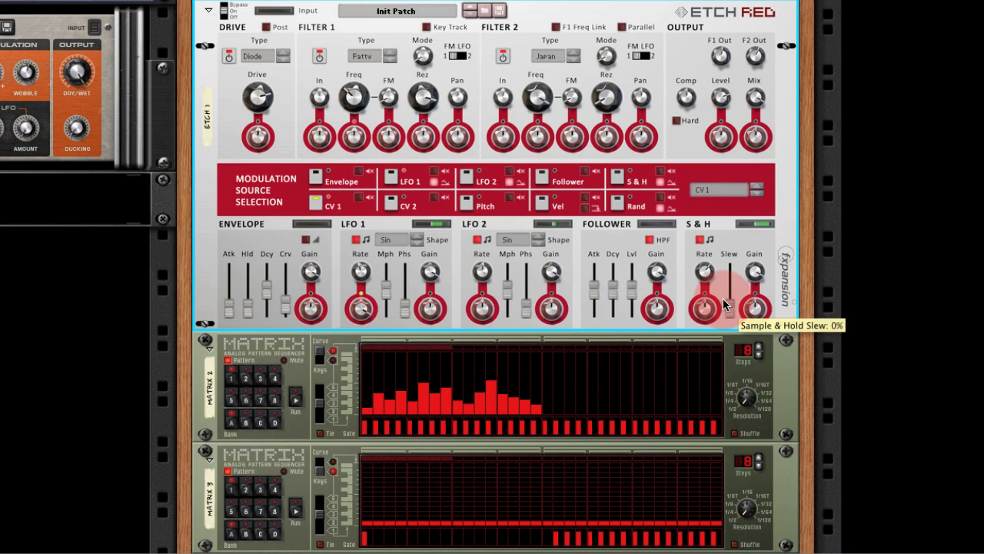
Route the Etch Red's Sample & Hold modulation output to the SubTractor's FM Amount input and set that input's amount to 10.
{"action": "key", "text": "Tab"}
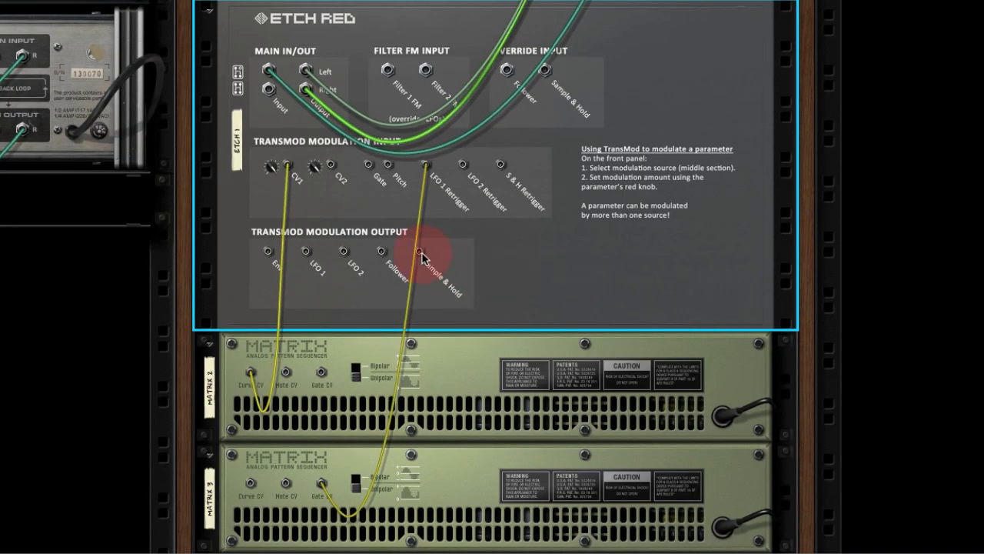
{"action": "left_click_drag", "start_coordinate": [419, 256], "coordinate": [344, 84]}
{"action": "left_click", "coordinate": [344, 80]}
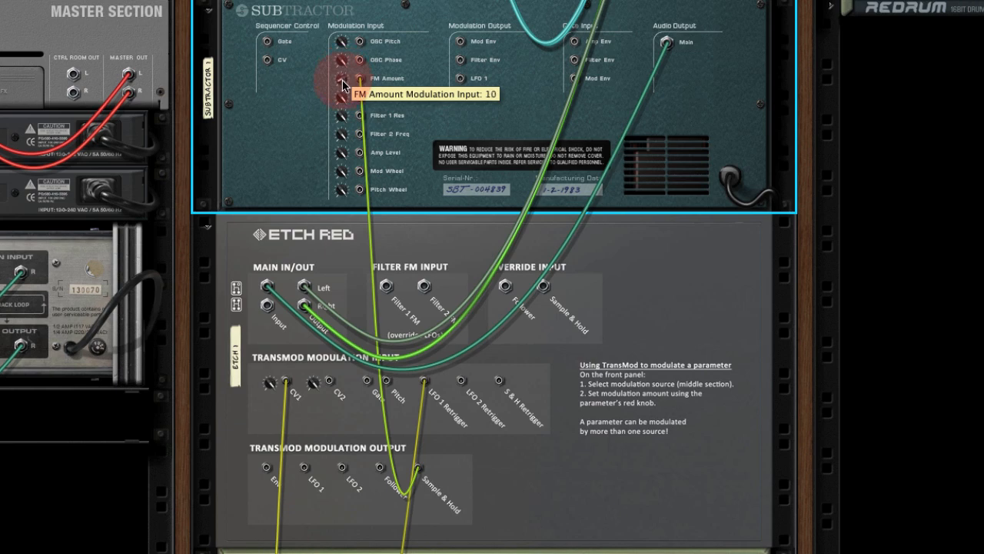
{"action": "key", "text": "Tab"}
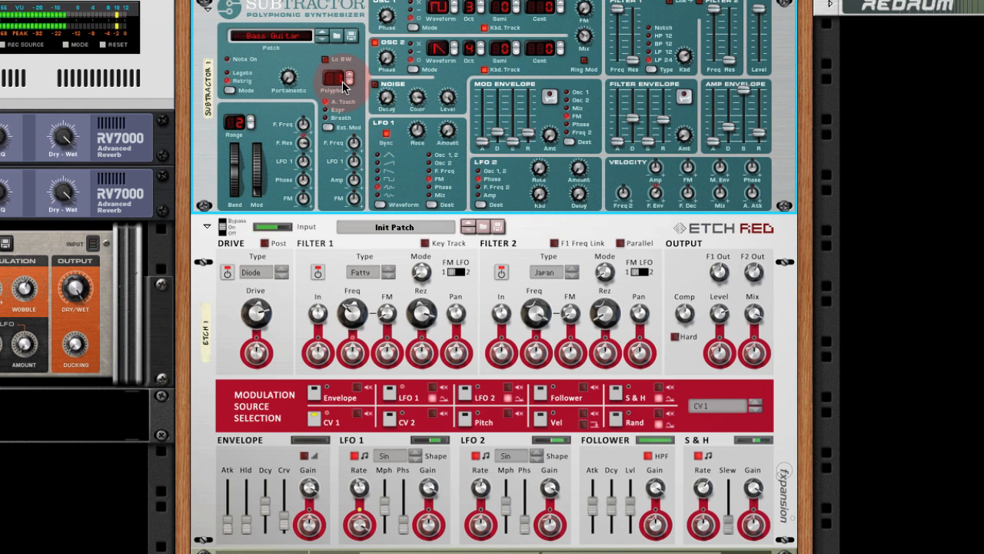
Try a Sample & Hold slew of 47% and reduce it to a lower amount.
{"action": "left_click_drag", "start_coordinate": [730, 528], "coordinate": [733, 512]}
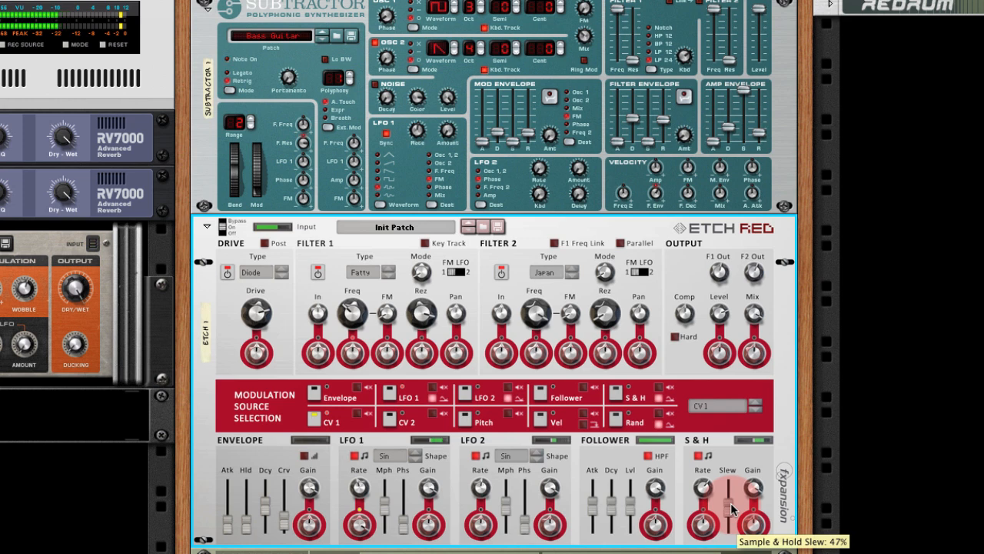
{"action": "left_click_drag", "start_coordinate": [733, 506], "coordinate": [729, 525]}
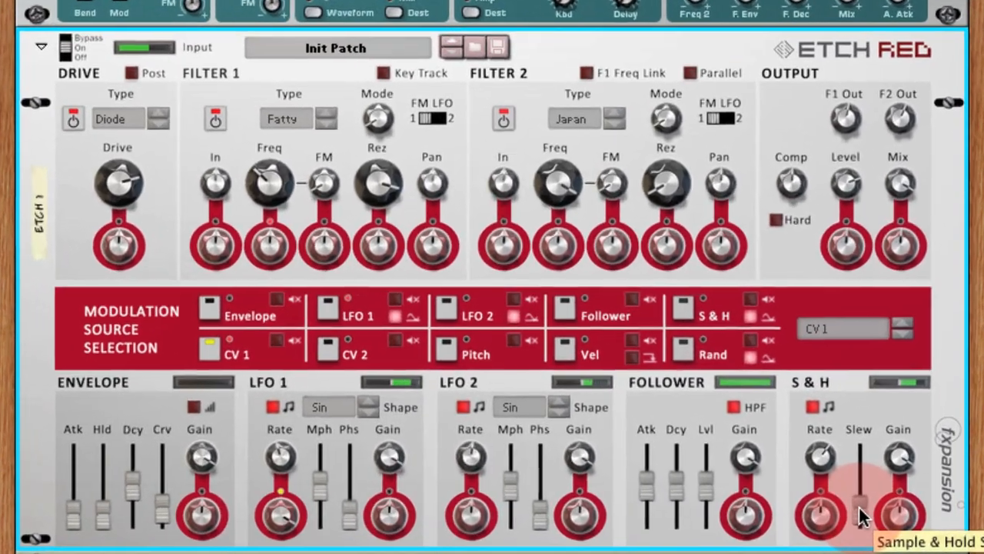